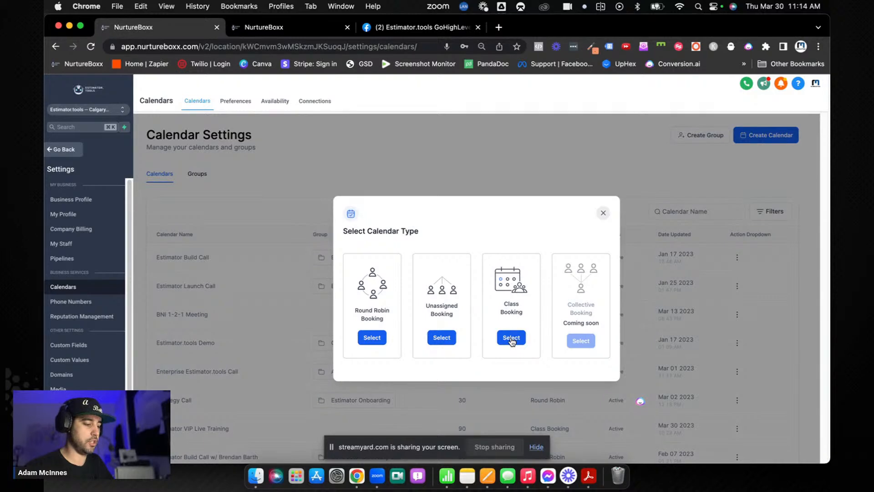
Open the existing Estimator VIP Live Training class booking calendar for editing.
click(512, 337)
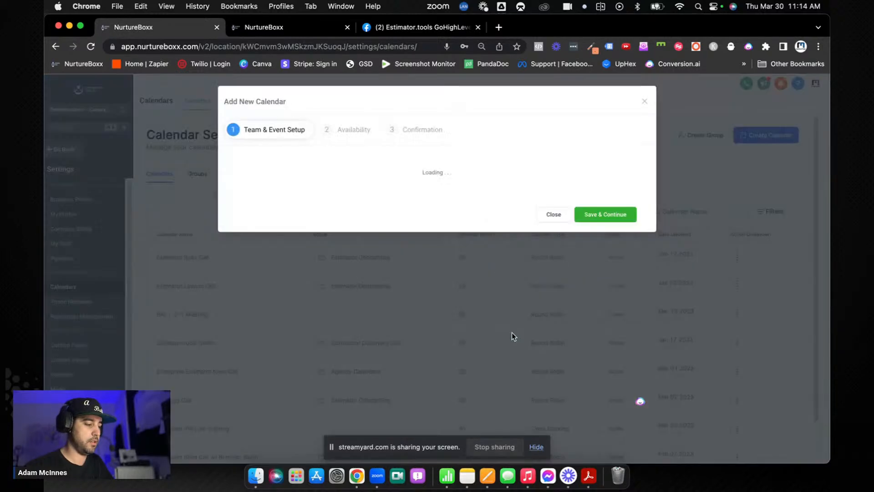
click(641, 102)
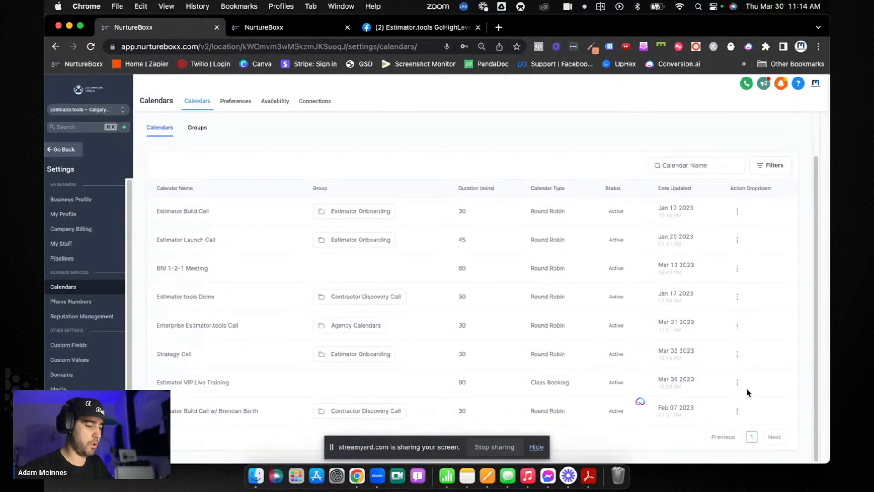
click(737, 382)
click(726, 270)
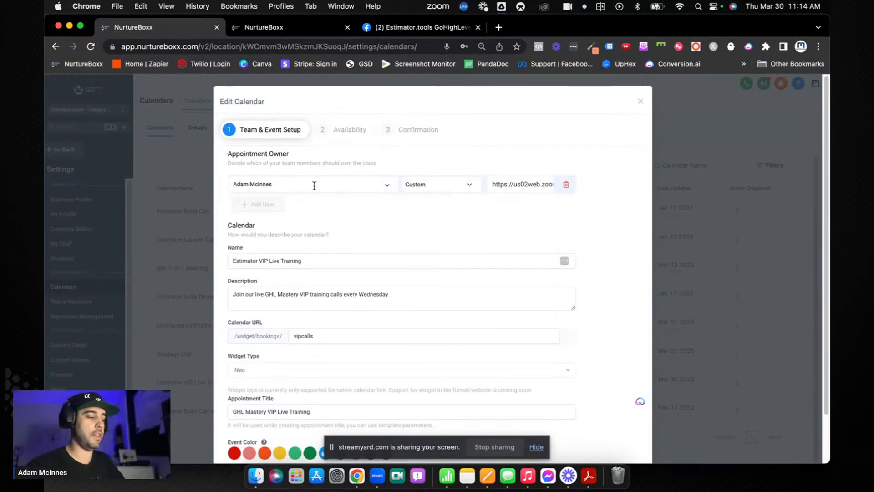
Review the calendar's meeting link, name, description and URL, and save the Team & Event Setup stage.
triple_click(525, 186)
click(524, 214)
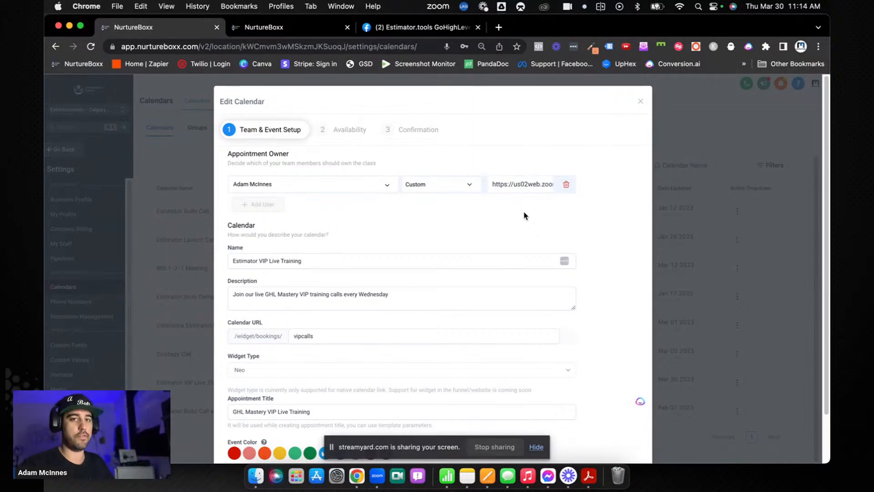
drag(318, 261, 232, 264)
drag(396, 294, 205, 282)
drag(315, 336, 299, 348)
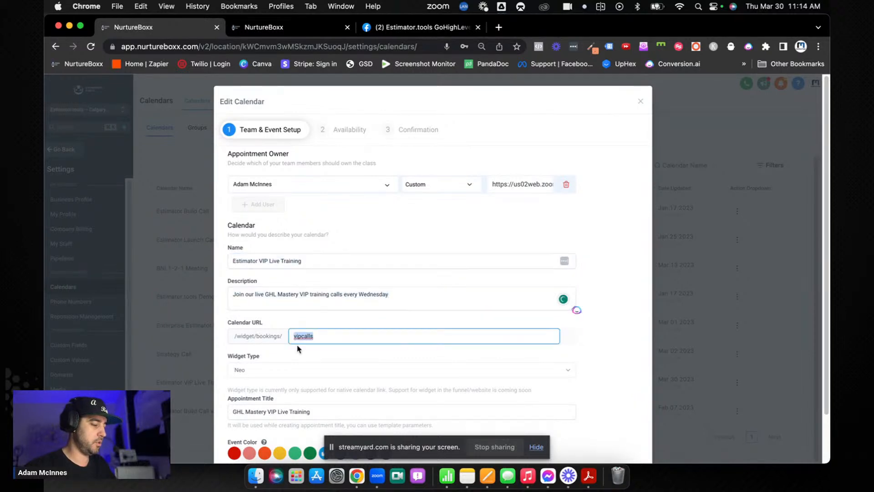
scroll(299, 348, down, 2)
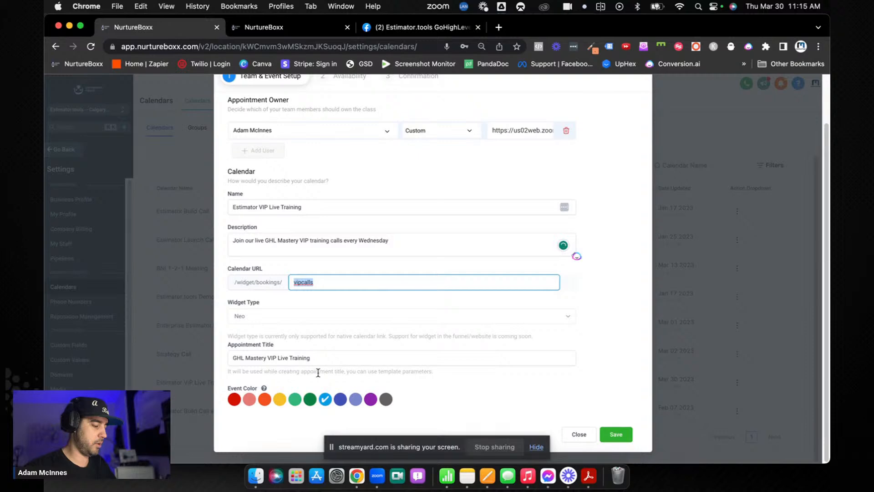
click(617, 434)
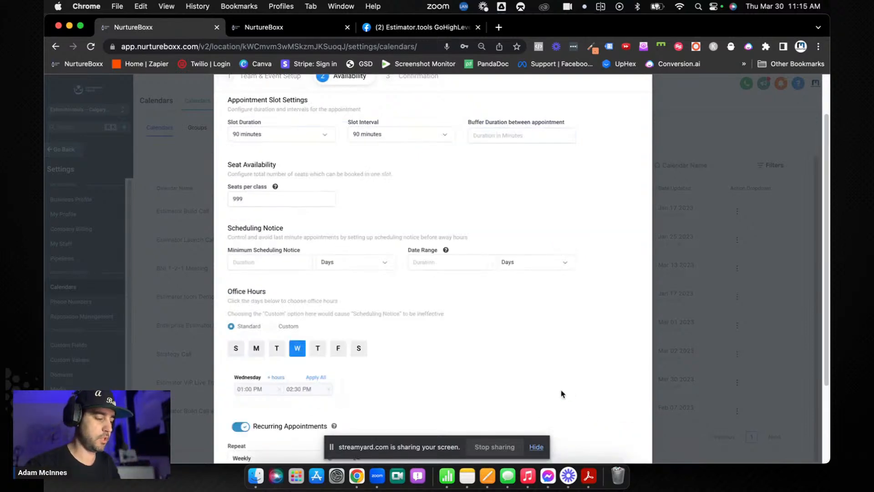
Examine the calendar's slot settings, seats per class, scheduling notice, office hours and recurring appointment options.
scroll(457, 315, up, 2)
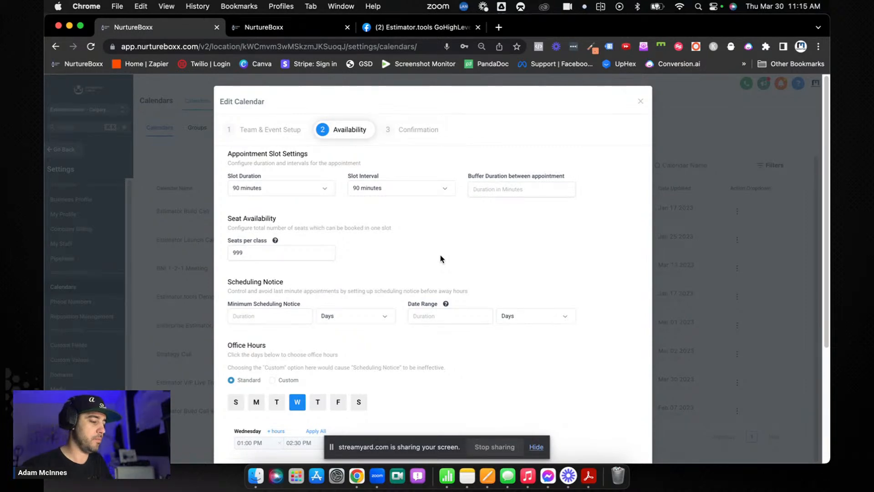
click(271, 253)
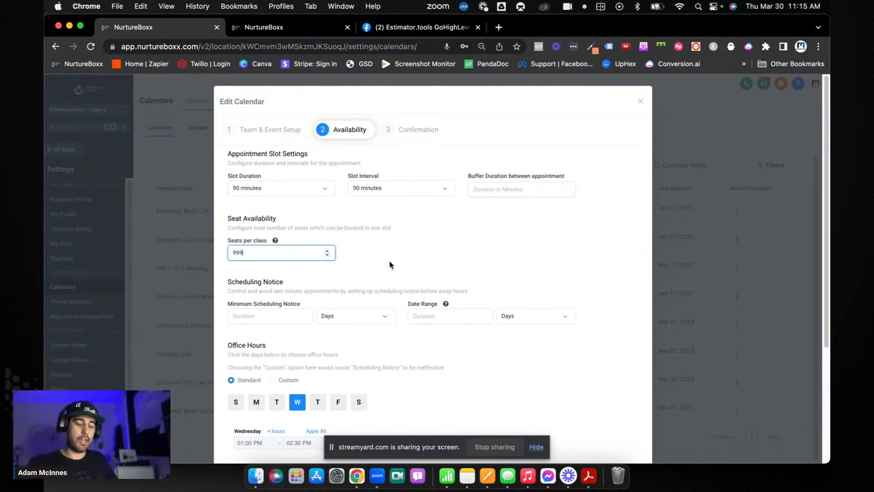
click(228, 241)
drag(228, 240, 360, 263)
click(359, 263)
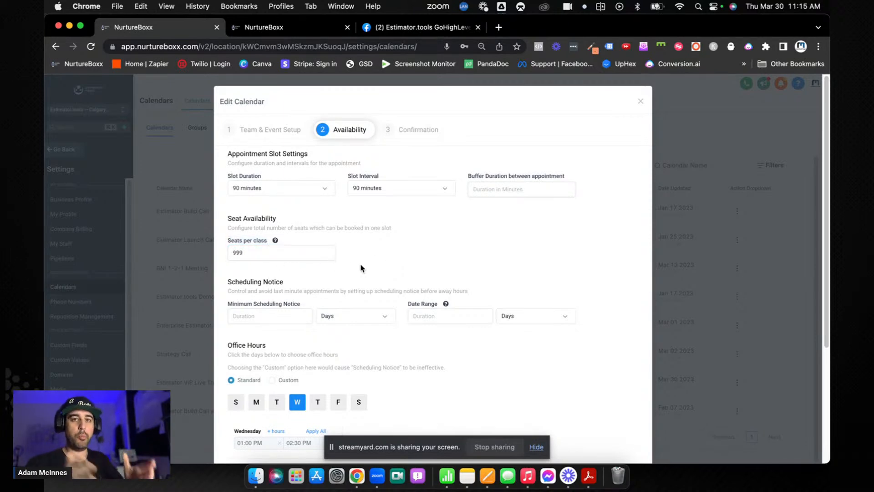
click(266, 252)
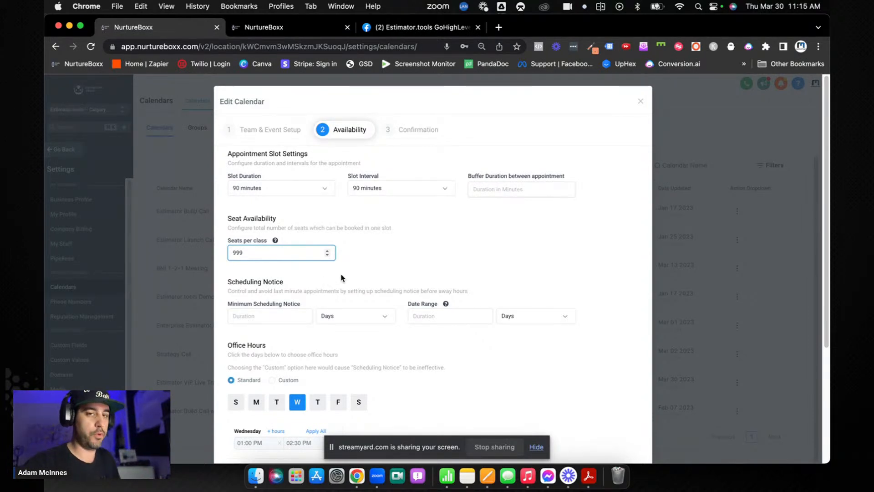
scroll(341, 278, down, 2)
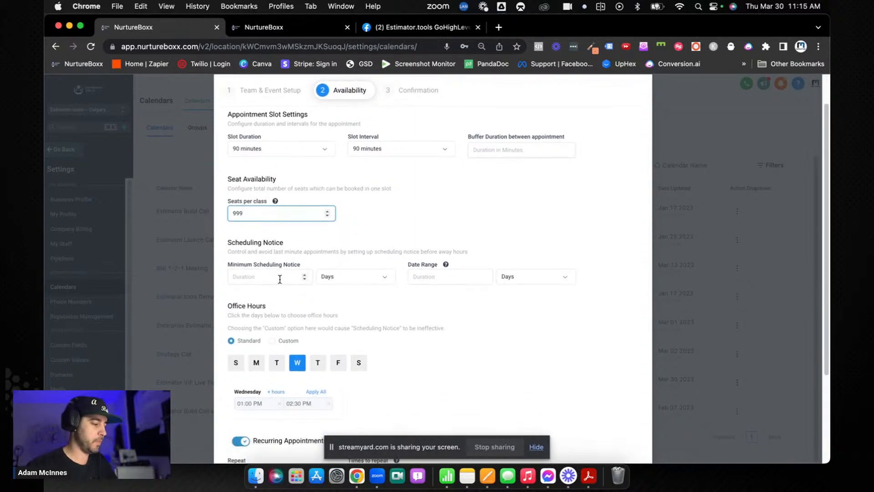
click(268, 277)
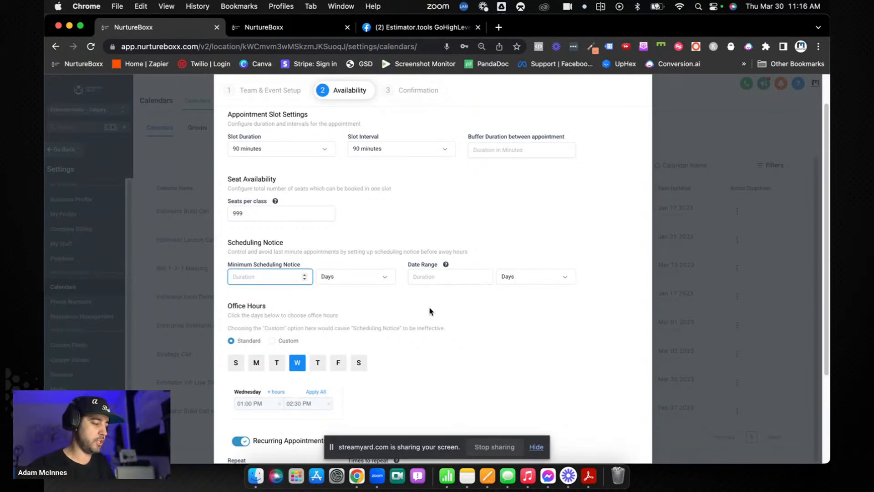
scroll(439, 322, down, 1)
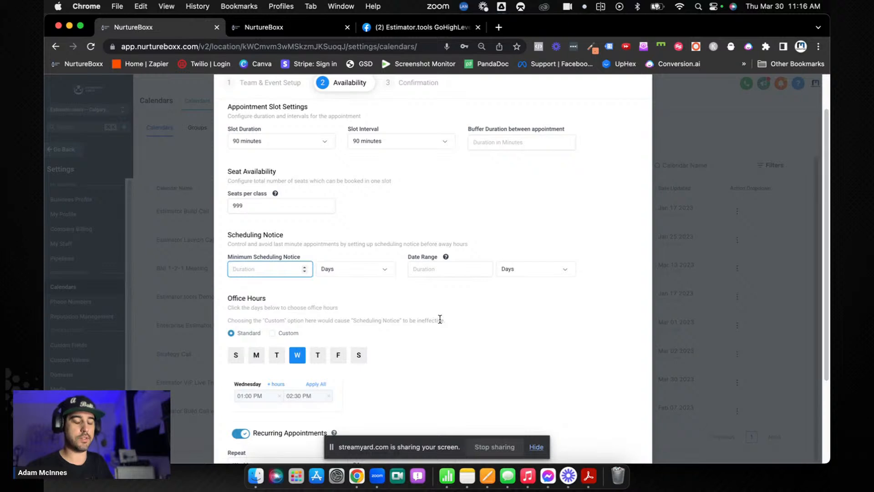
scroll(440, 318, down, 2)
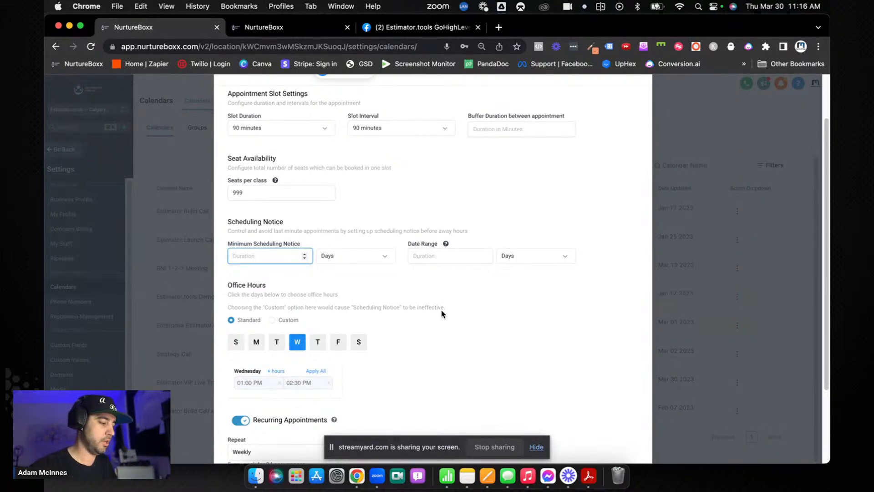
scroll(432, 285, down, 3)
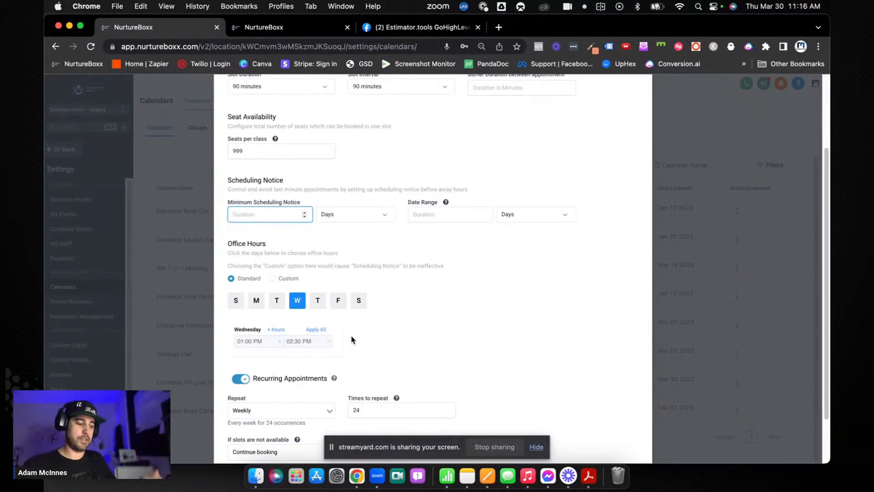
scroll(363, 339, down, 3)
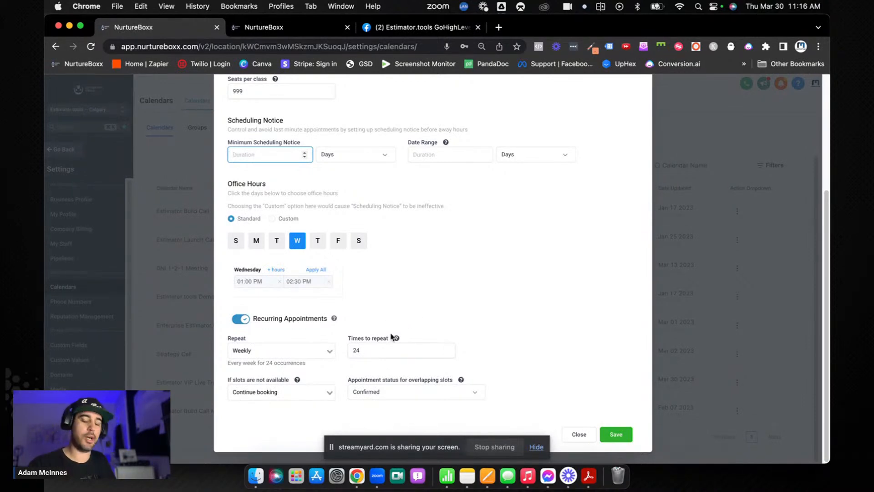
Choose Continue booking for unavailable slots, check the overlapping-slot status choices, and save the Availability settings.
click(267, 397)
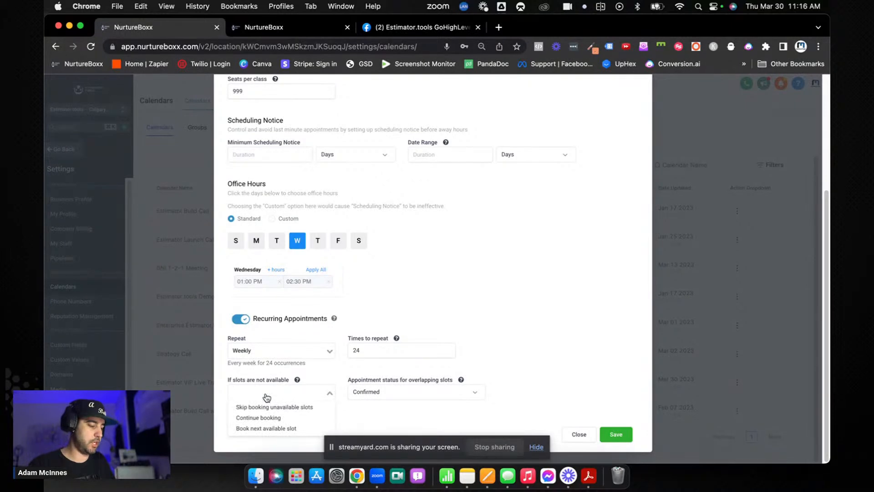
click(273, 418)
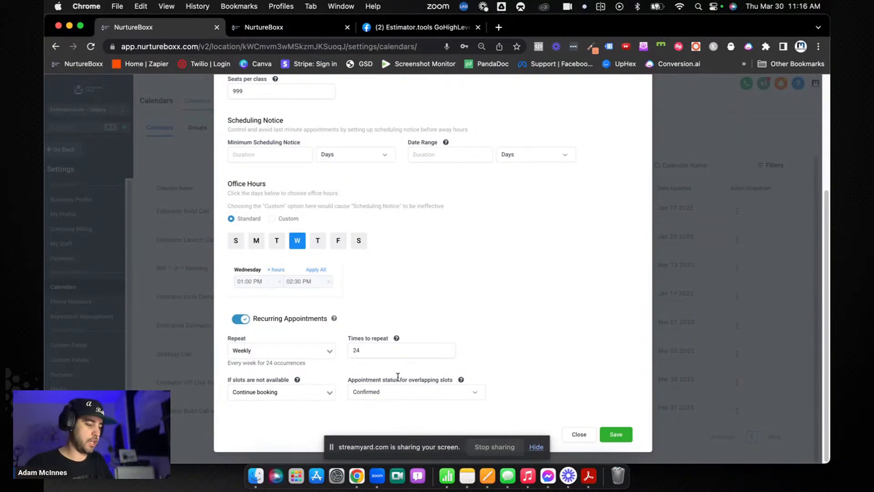
click(448, 399)
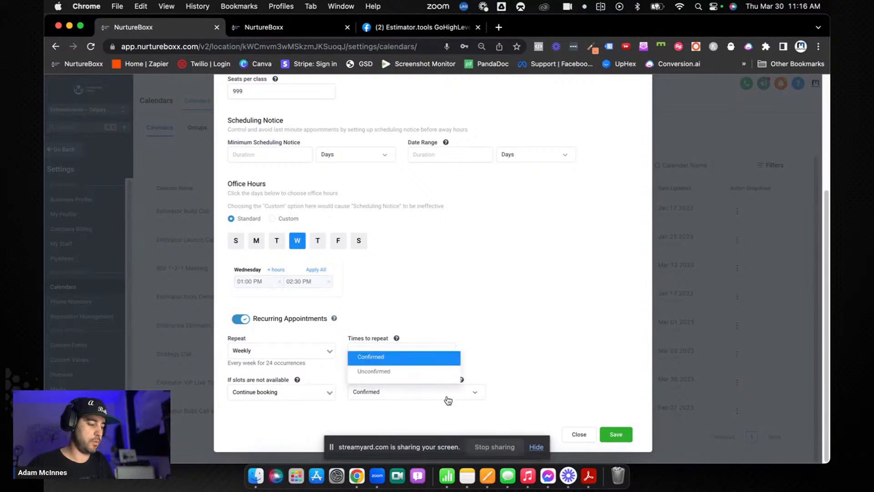
click(448, 399)
scroll(529, 383, up, 5)
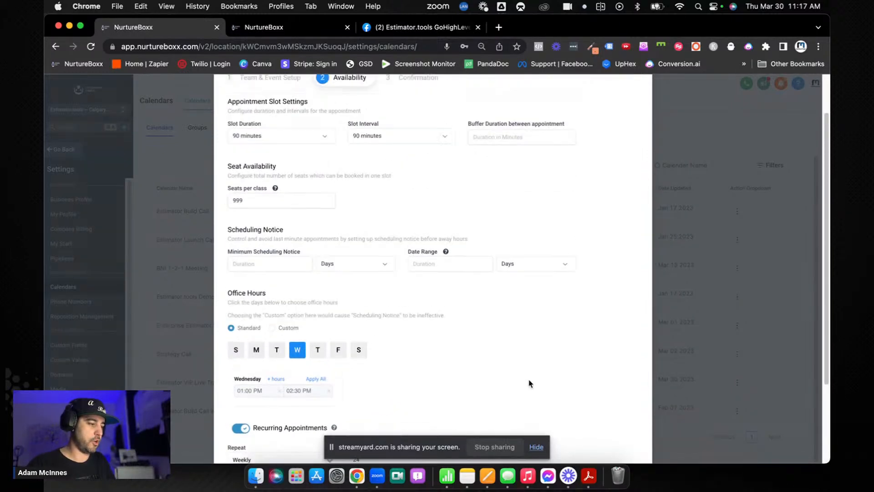
scroll(530, 383, down, 5)
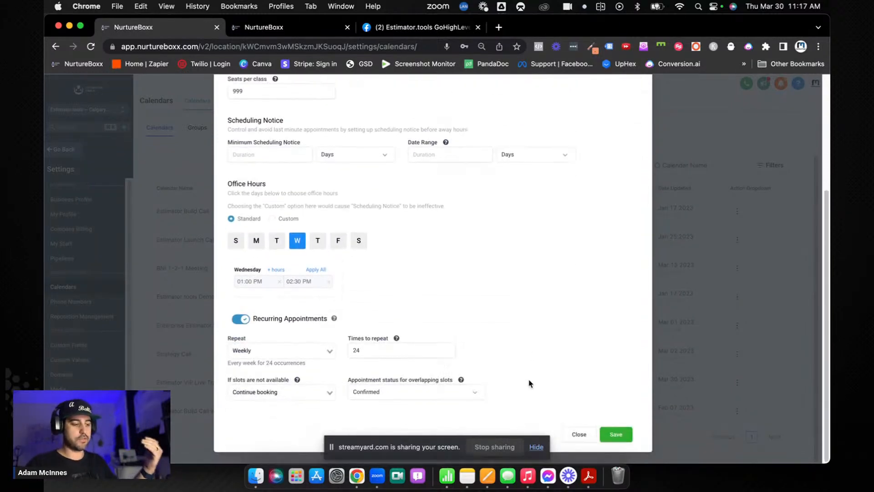
click(614, 436)
Disable Allow Reschedule and Allow Cancellation in the calendar's confirmation options.
scroll(502, 308, up, 4)
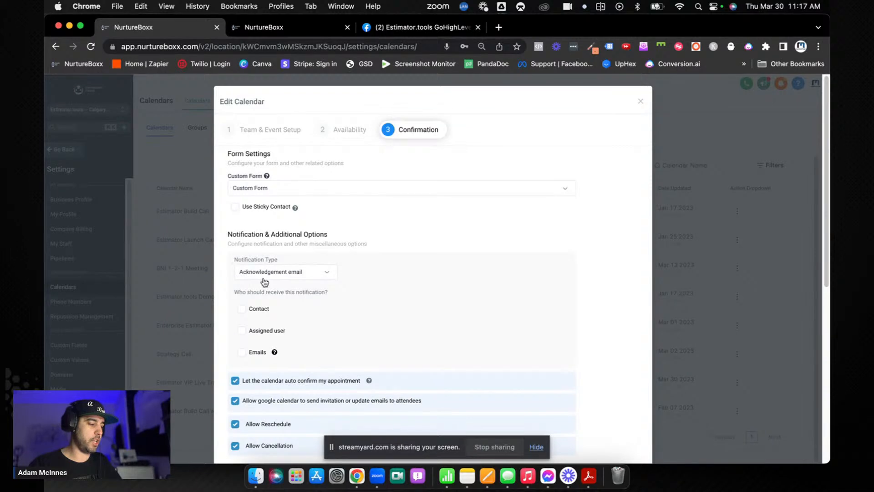
scroll(269, 268, down, 2)
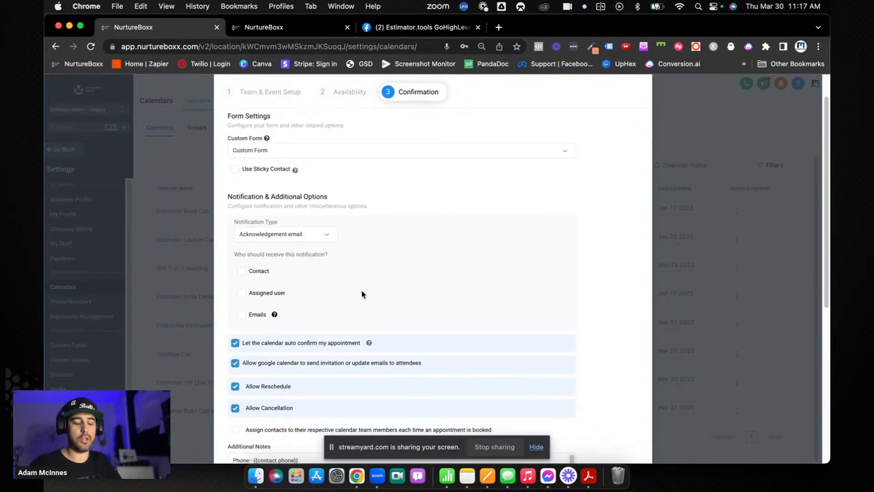
scroll(362, 292, down, 5)
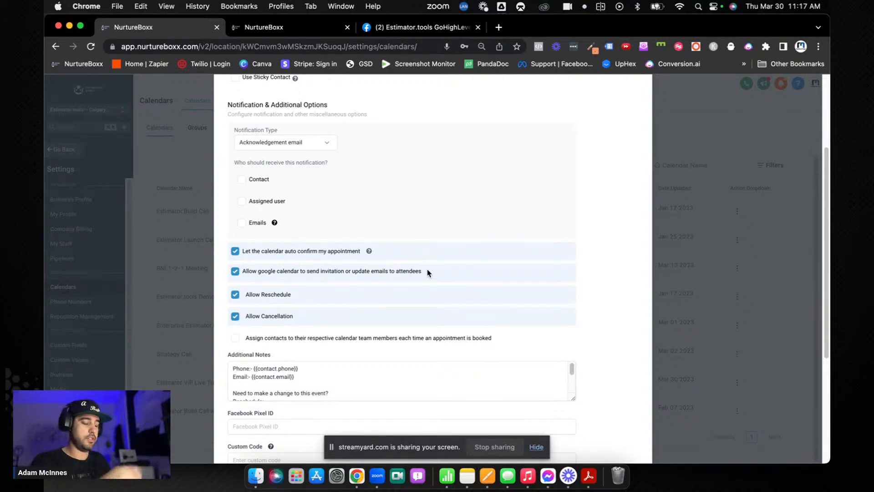
scroll(428, 272, down, 2)
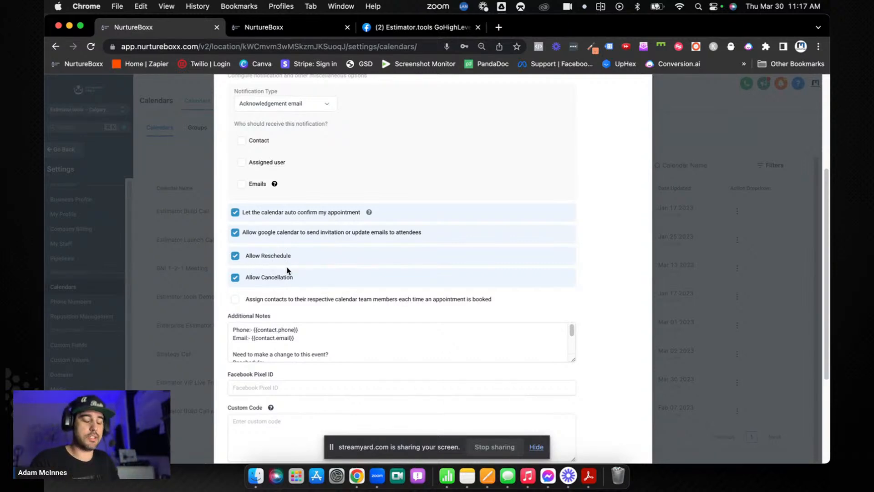
click(235, 255)
click(235, 278)
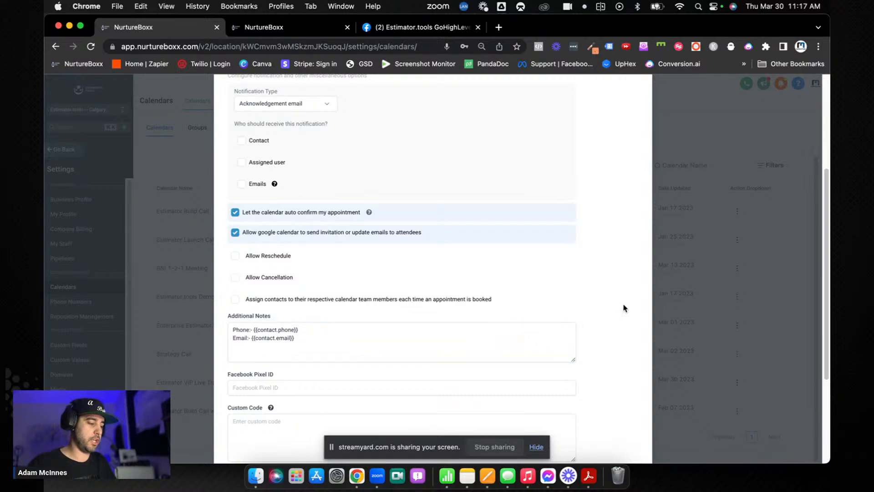
scroll(624, 308, down, 1)
scroll(624, 309, down, 2)
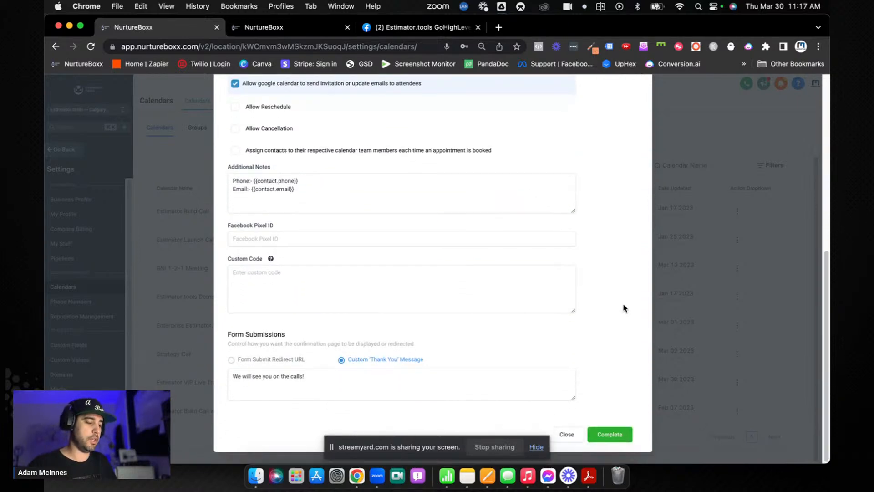